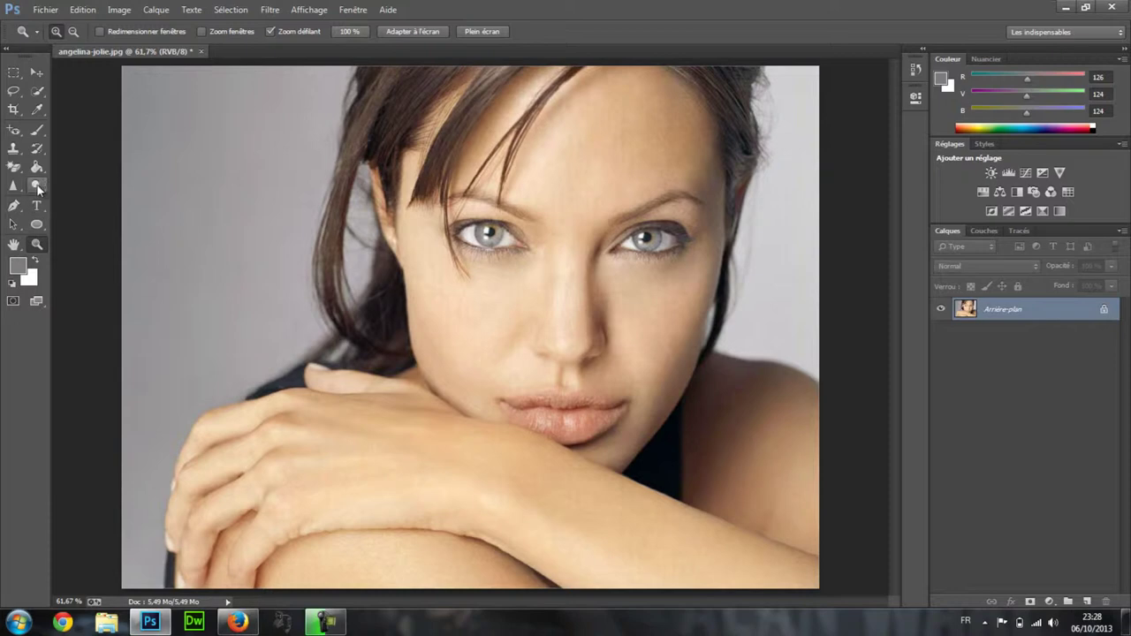
# Select the Dodge tool from the toning flyout and zoom to 200% around one eye
pyautogui.click(38, 188)
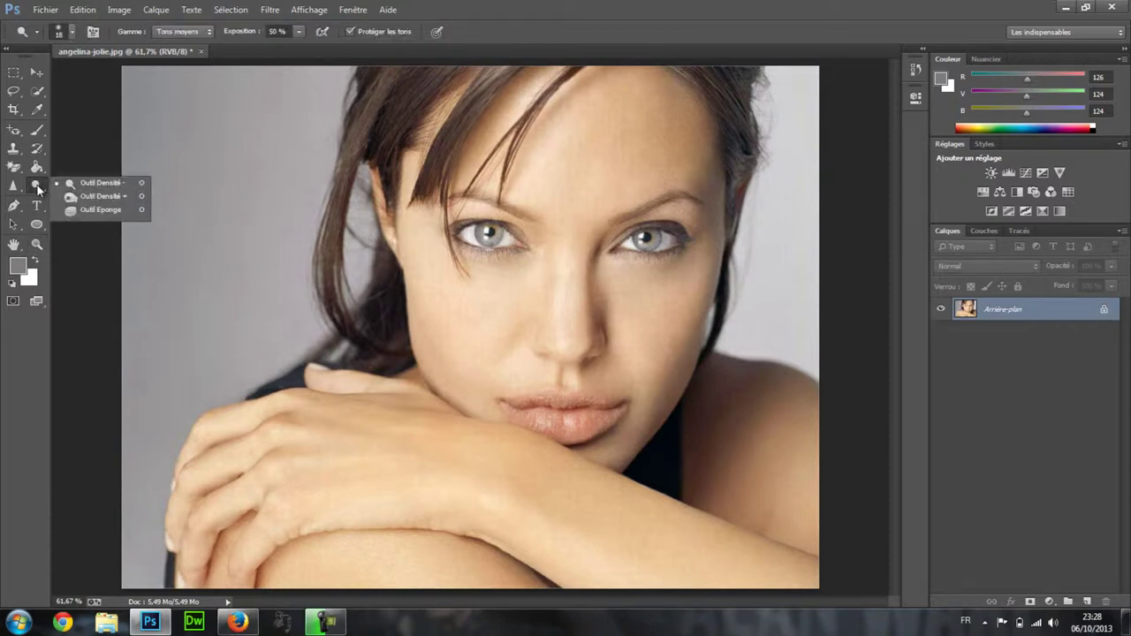
pyautogui.click(106, 185)
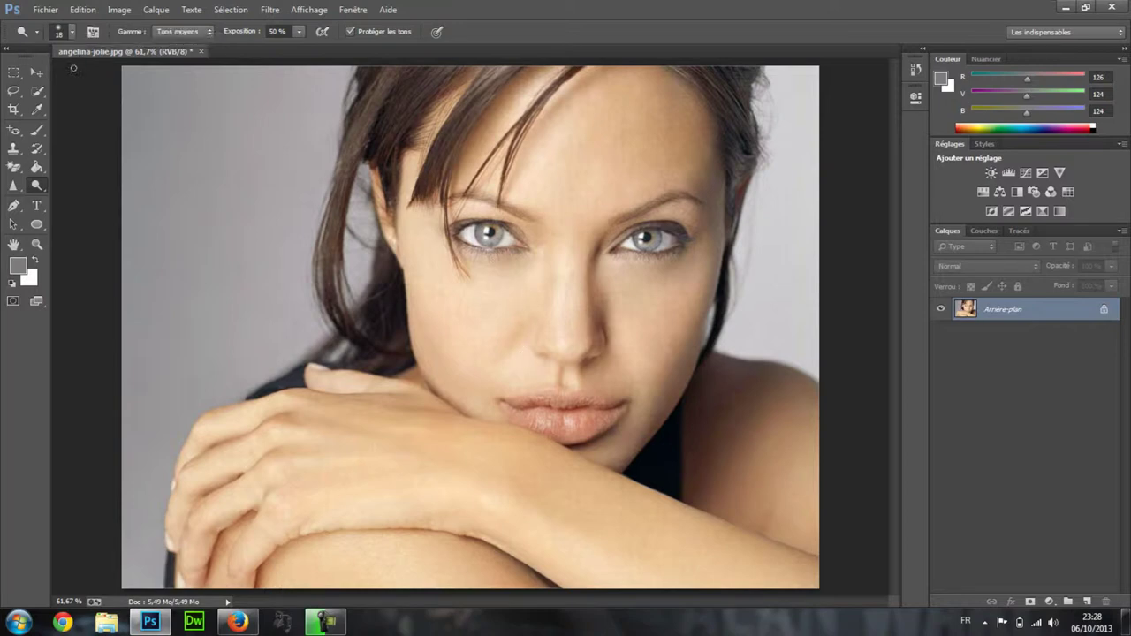
pyautogui.click(37, 244)
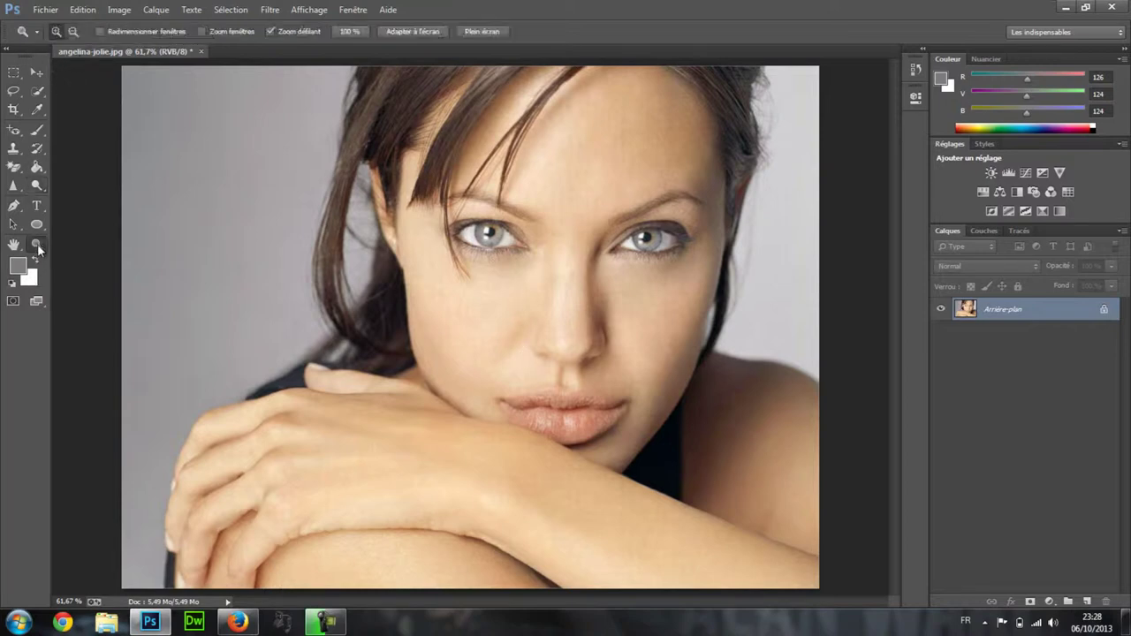
pyautogui.moveTo(487, 231); pyautogui.dragTo(496, 244)
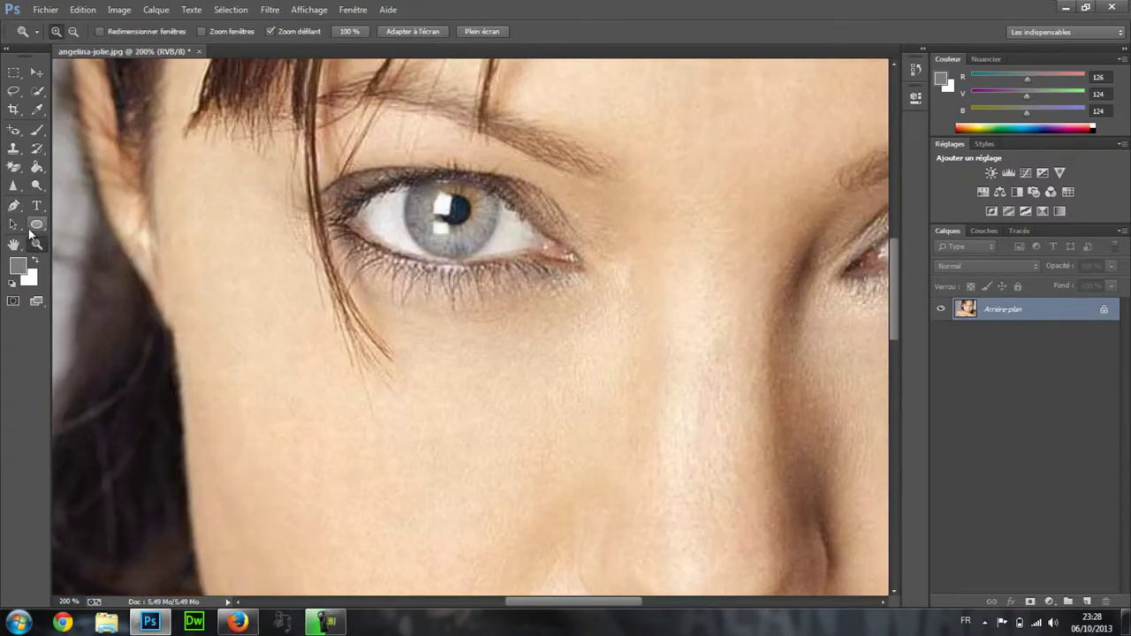
# Dodge the first iris around the pupil, then the second iris, its upper lid and lower part
pyautogui.click(38, 185)
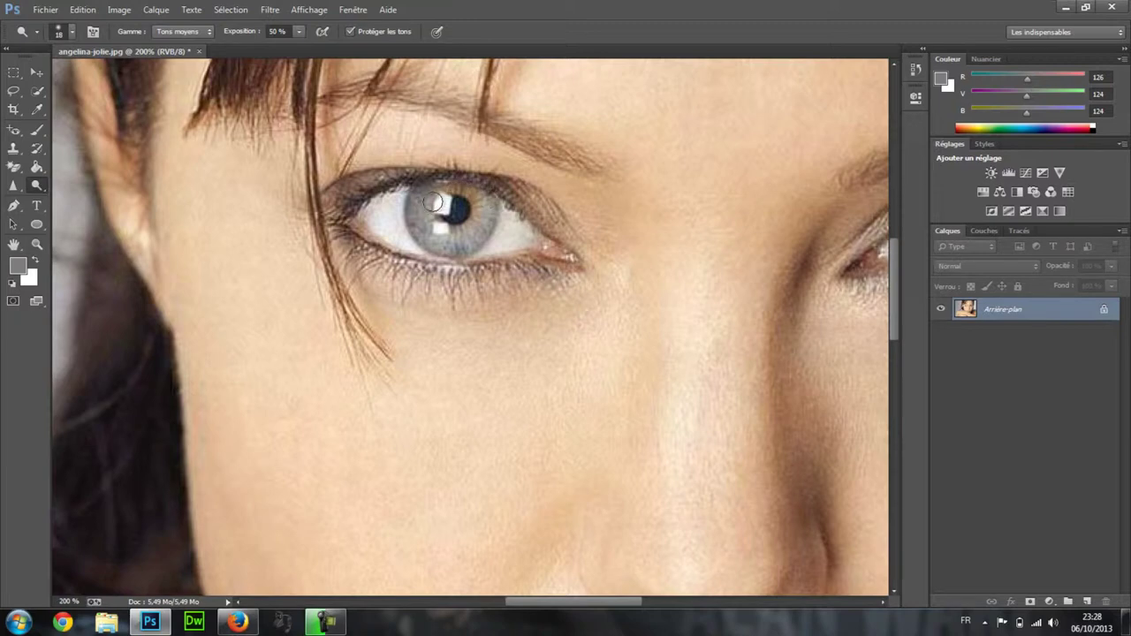
pyautogui.moveTo(434, 207)
pyautogui.mouseDown()
pyautogui.moveTo(447, 209)
pyautogui.moveTo(416, 225)
pyautogui.moveTo(491, 210)
pyautogui.moveTo(450, 193)
pyautogui.moveTo(510, 193)
pyautogui.moveTo(434, 173)
pyautogui.moveTo(350, 198)
pyautogui.moveTo(410, 177)
pyautogui.mouseUp()
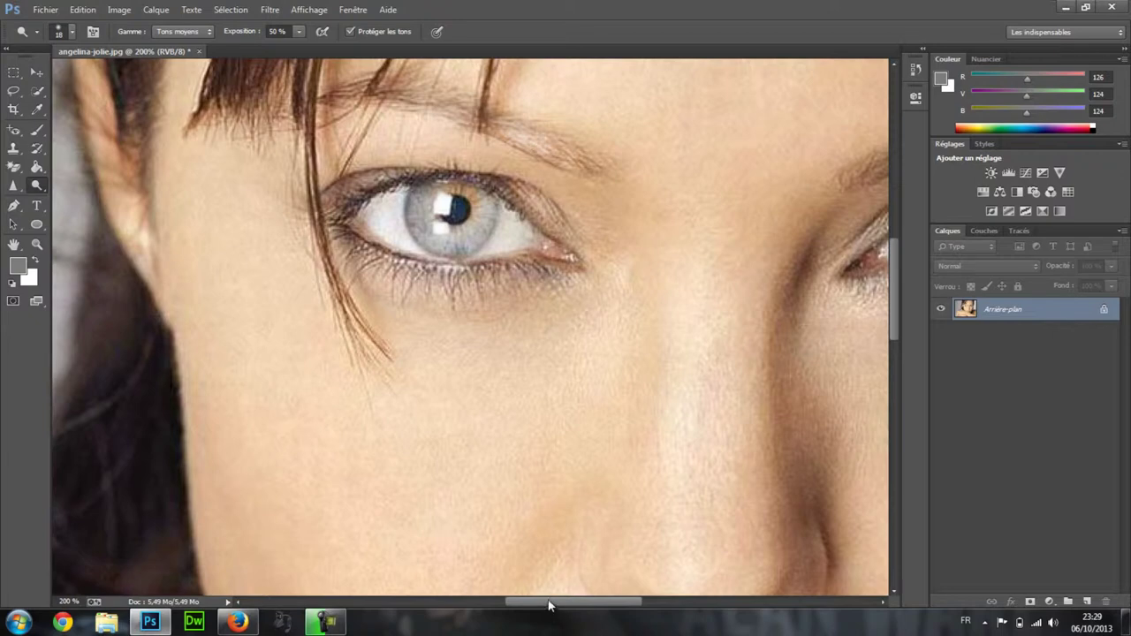
pyautogui.moveTo(549, 606); pyautogui.dragTo(597, 621)
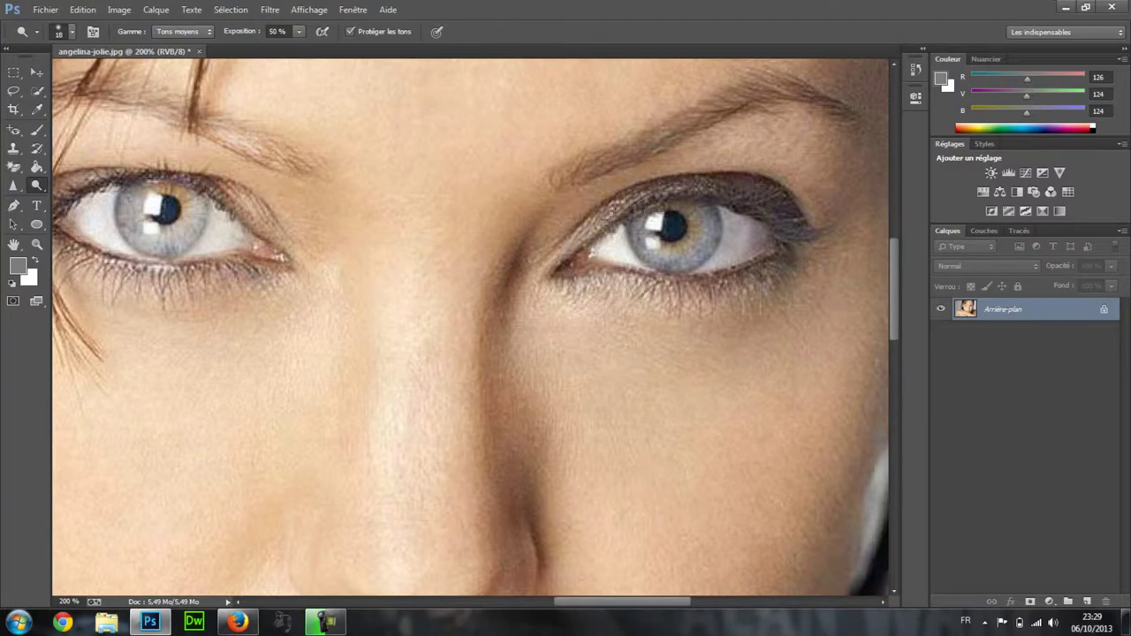
pyautogui.moveTo(610, 205); pyautogui.dragTo(721, 188)
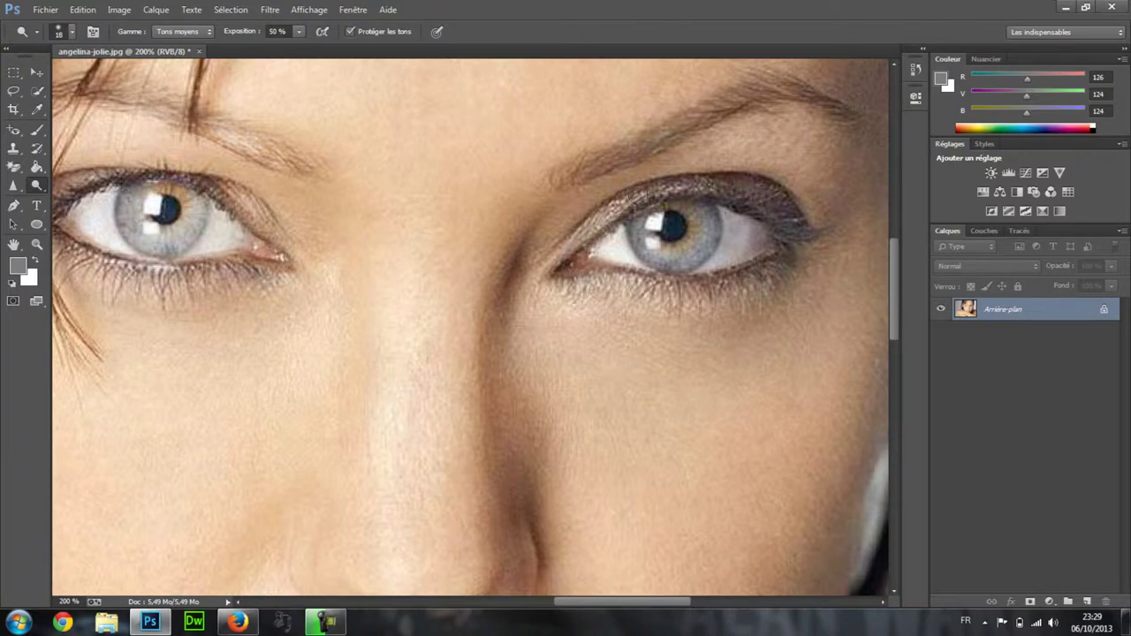
pyautogui.moveTo(672, 232)
pyautogui.mouseDown()
pyautogui.moveTo(652, 244)
pyautogui.moveTo(661, 257)
pyautogui.moveTo(702, 249)
pyautogui.moveTo(714, 232)
pyautogui.moveTo(704, 214)
pyautogui.moveTo(654, 211)
pyautogui.moveTo(638, 228)
pyautogui.moveTo(638, 256)
pyautogui.moveTo(678, 264)
pyautogui.moveTo(691, 221)
pyautogui.moveTo(712, 223)
pyautogui.mouseUp()
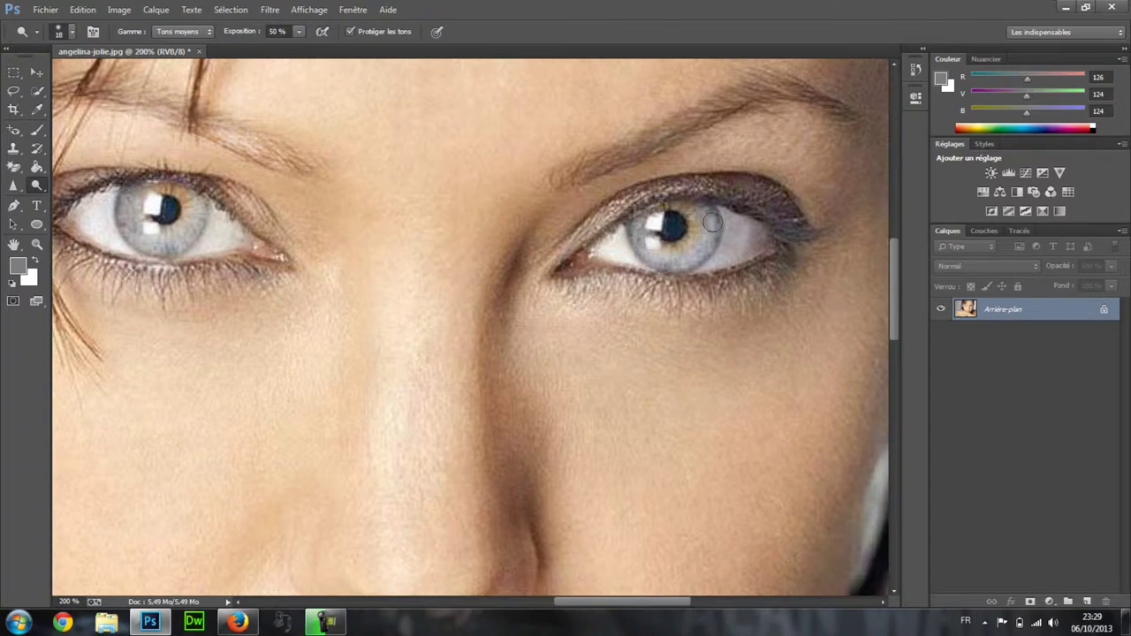
# Reduce the dodge brush size (Épaisseur) to a much smaller brush
pyautogui.rightClick(778, 253)
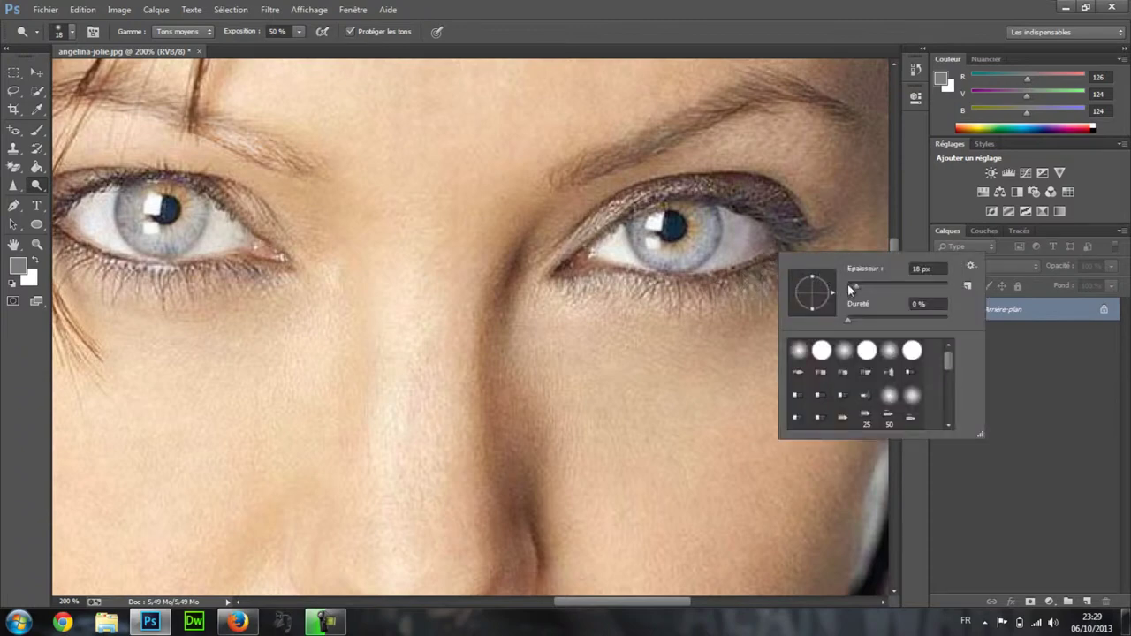
pyautogui.moveTo(848, 284); pyautogui.dragTo(850, 281)
pyautogui.press('Return')
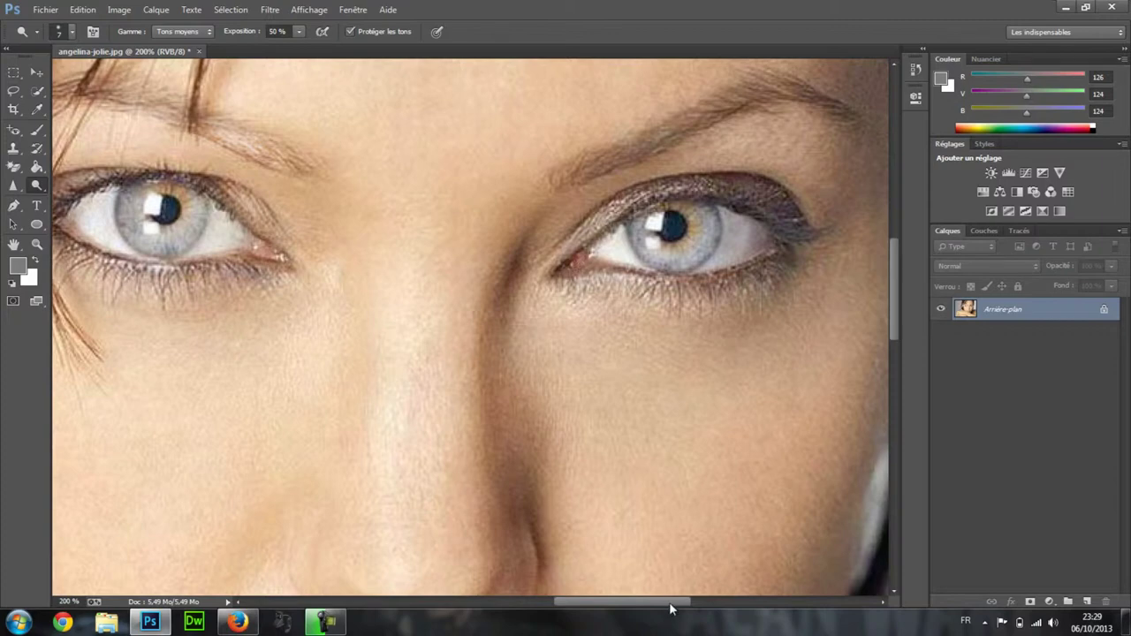
# Fit the whole portrait on screen using the Zoom tool's Taille écran option
pyautogui.moveTo(669, 602)
pyautogui.mouseDown()
pyautogui.moveTo(583, 598)
pyautogui.moveTo(655, 602)
pyautogui.mouseUp()
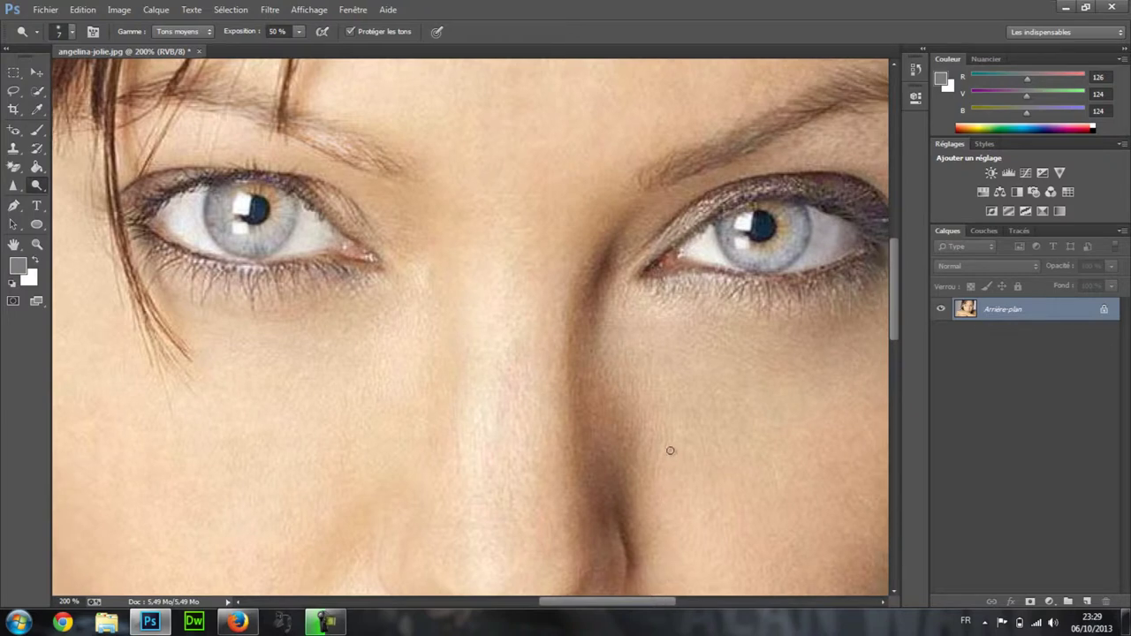
pyautogui.click(36, 244)
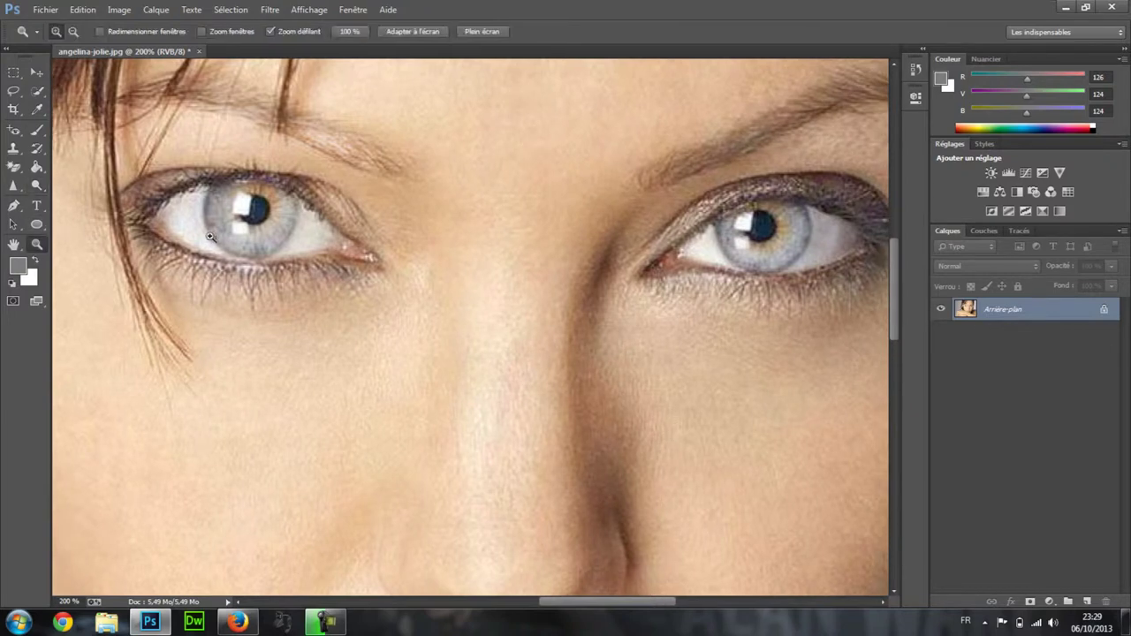
pyautogui.rightClick(377, 224)
pyautogui.click(422, 233)
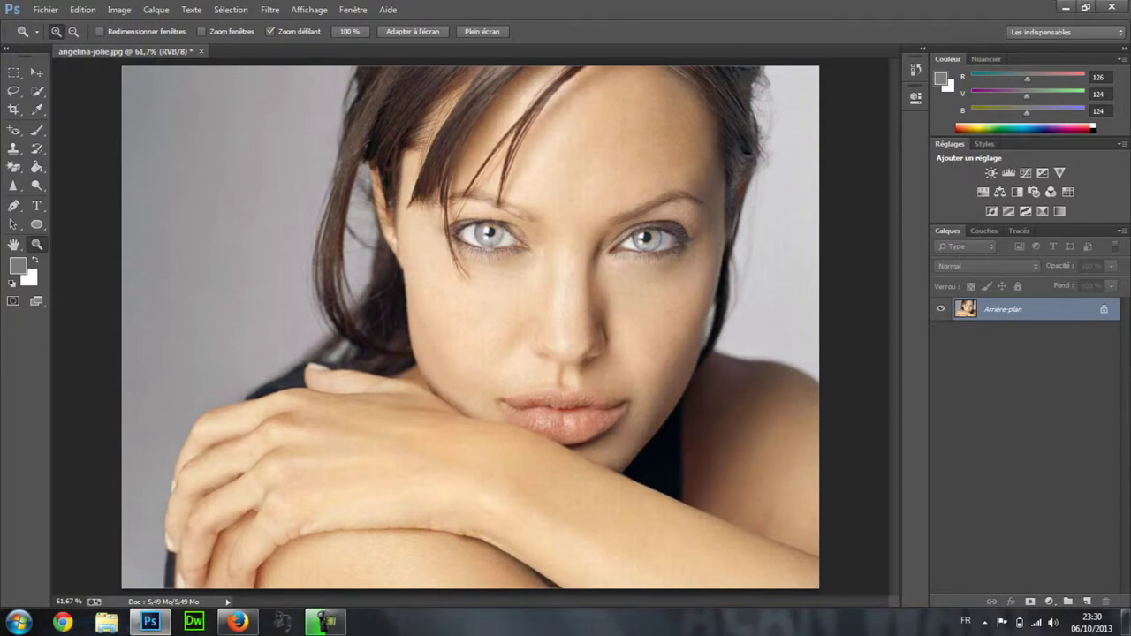
# Arrange Photoshop and Windows Photo Viewer side by side to compare the edit with the original
pyautogui.click(1126, 622)
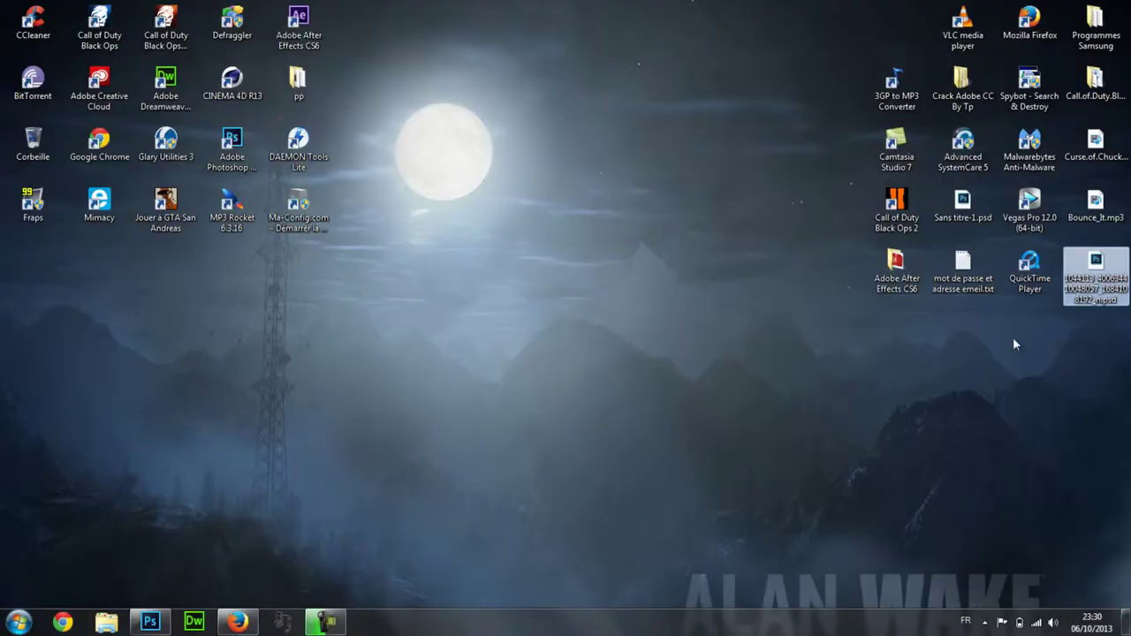
pyautogui.click(126, 624)
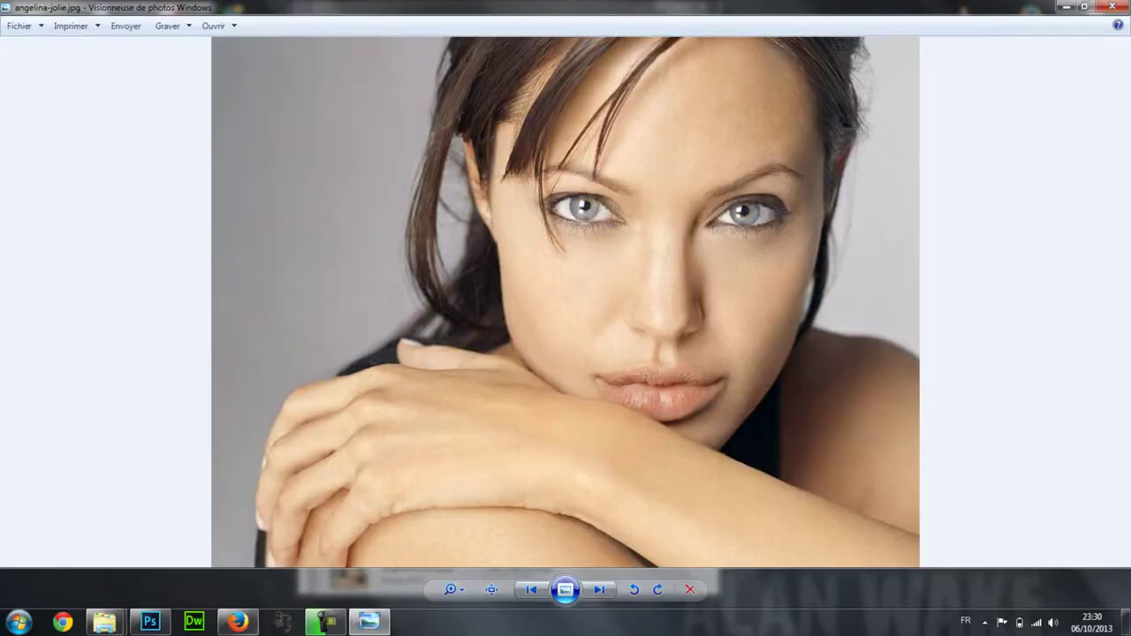
pyautogui.click(151, 622)
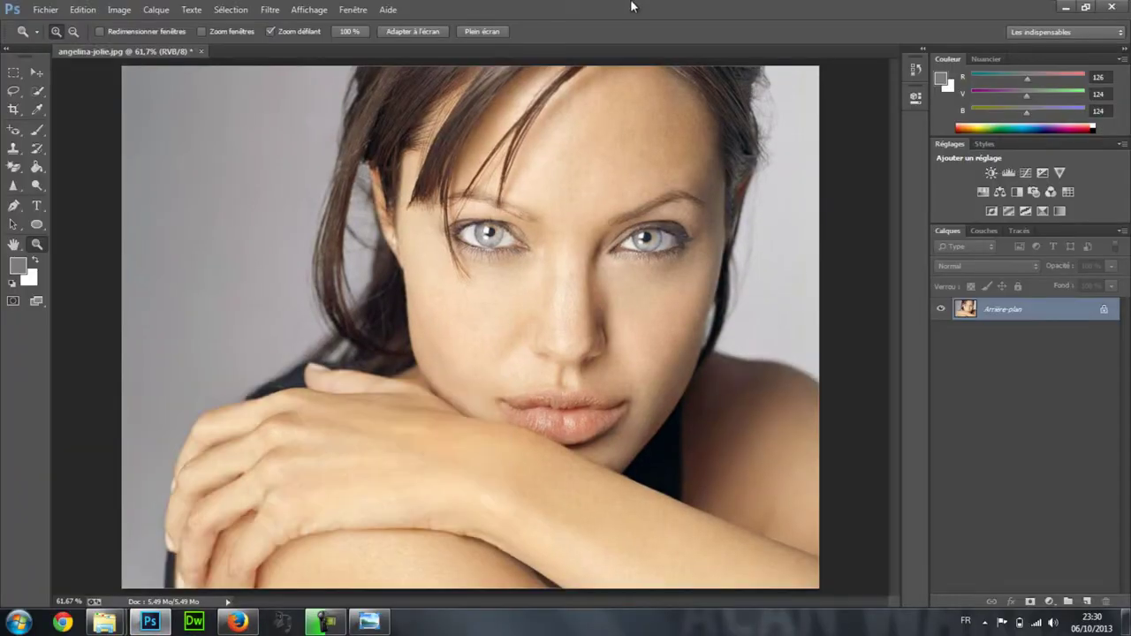
pyautogui.moveTo(795, 4); pyautogui.dragTo(1130, 35)
pyautogui.moveTo(265, 7); pyautogui.dragTo(0, 80)
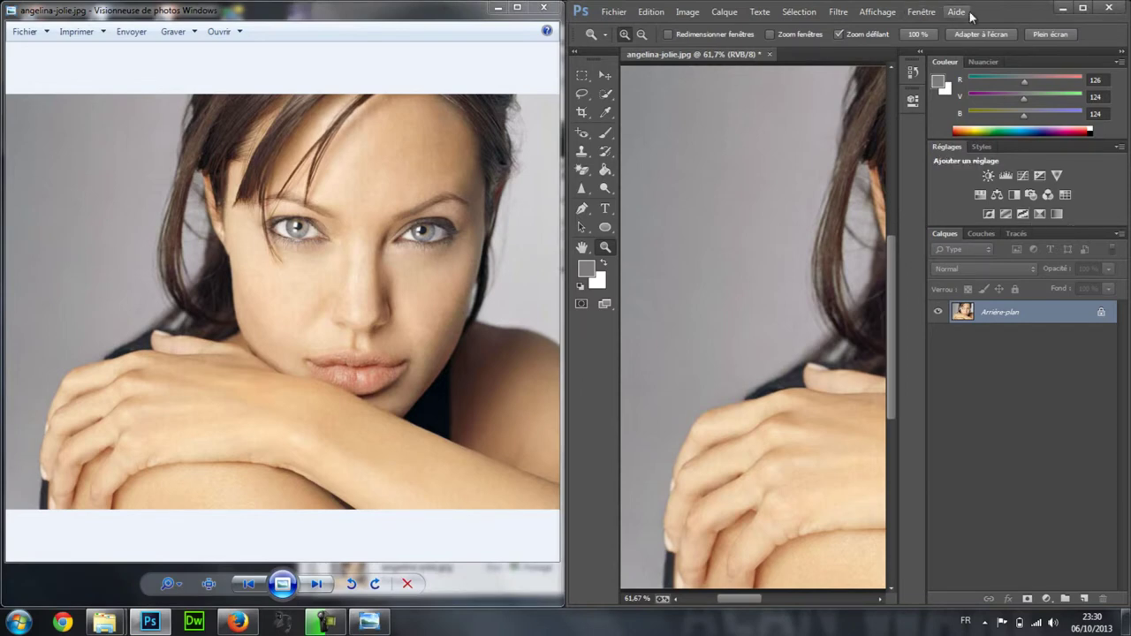
pyautogui.moveTo(1003, 10); pyautogui.dragTo(941, 9)
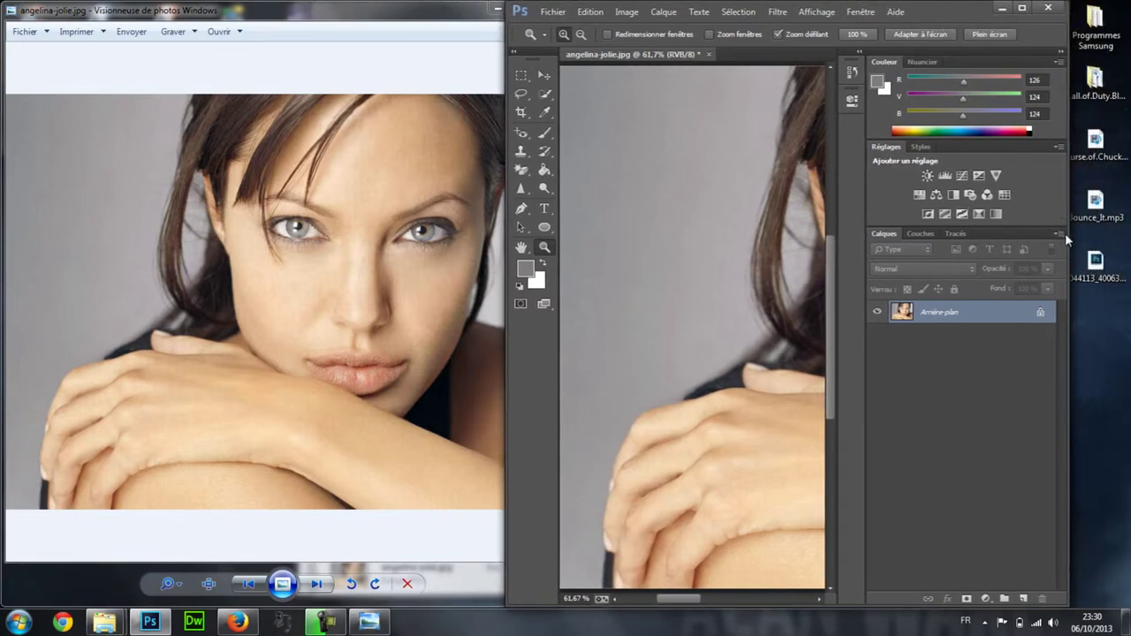
pyautogui.moveTo(1067, 228); pyautogui.dragTo(1126, 237)
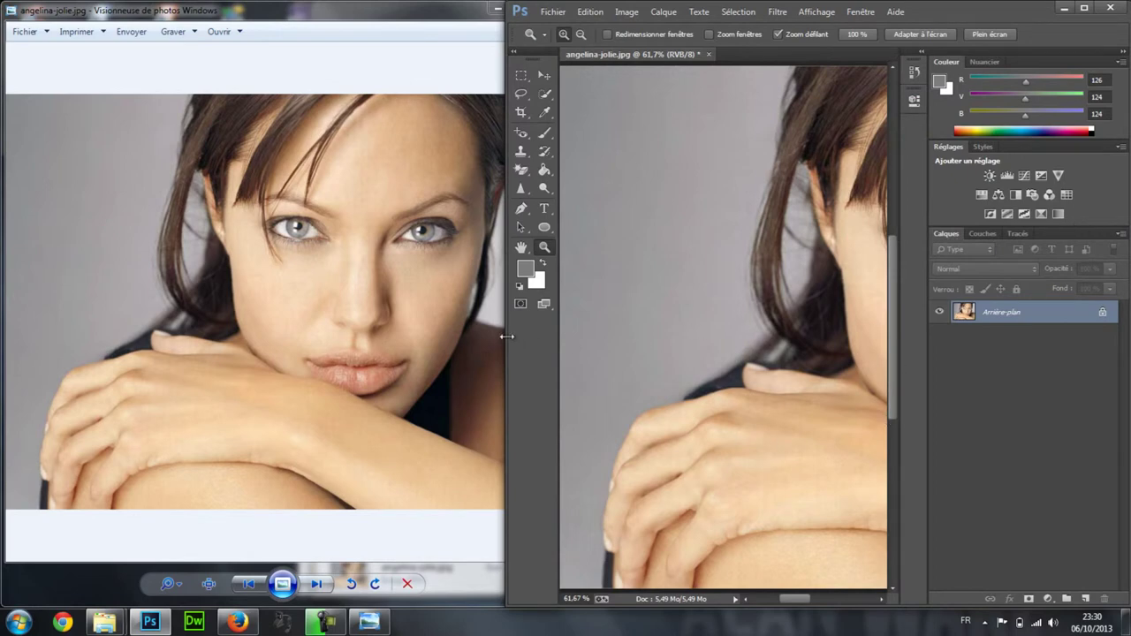
pyautogui.moveTo(506, 315); pyautogui.dragTo(288, 315)
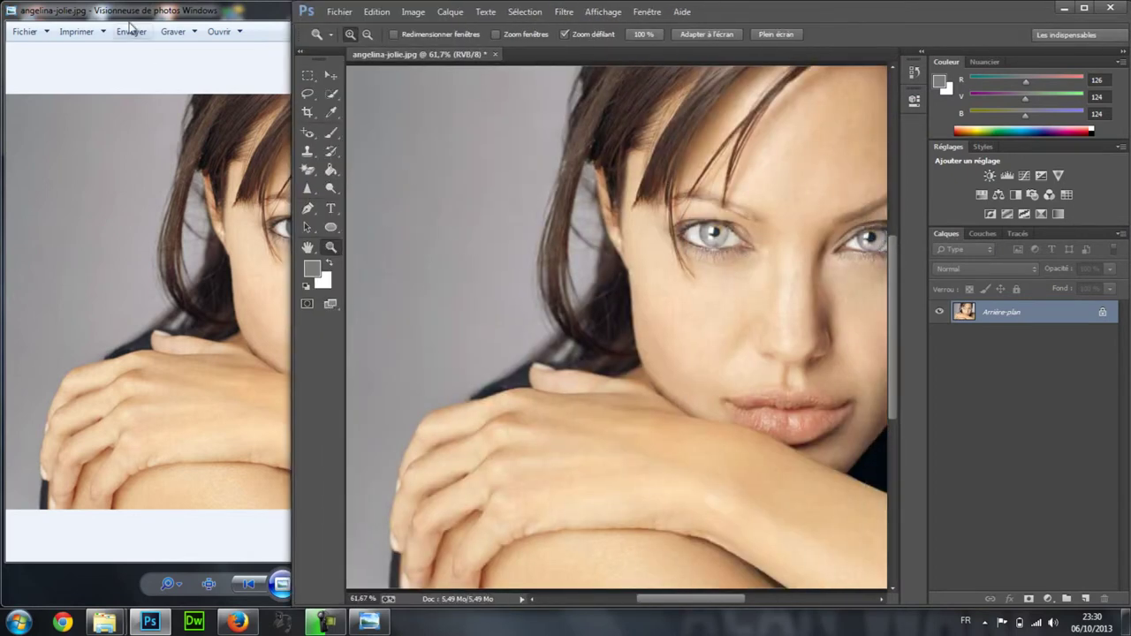
pyautogui.moveTo(120, 19)
pyautogui.mouseDown()
pyautogui.moveTo(71, 19)
pyautogui.moveTo(123, 19)
pyautogui.mouseUp()
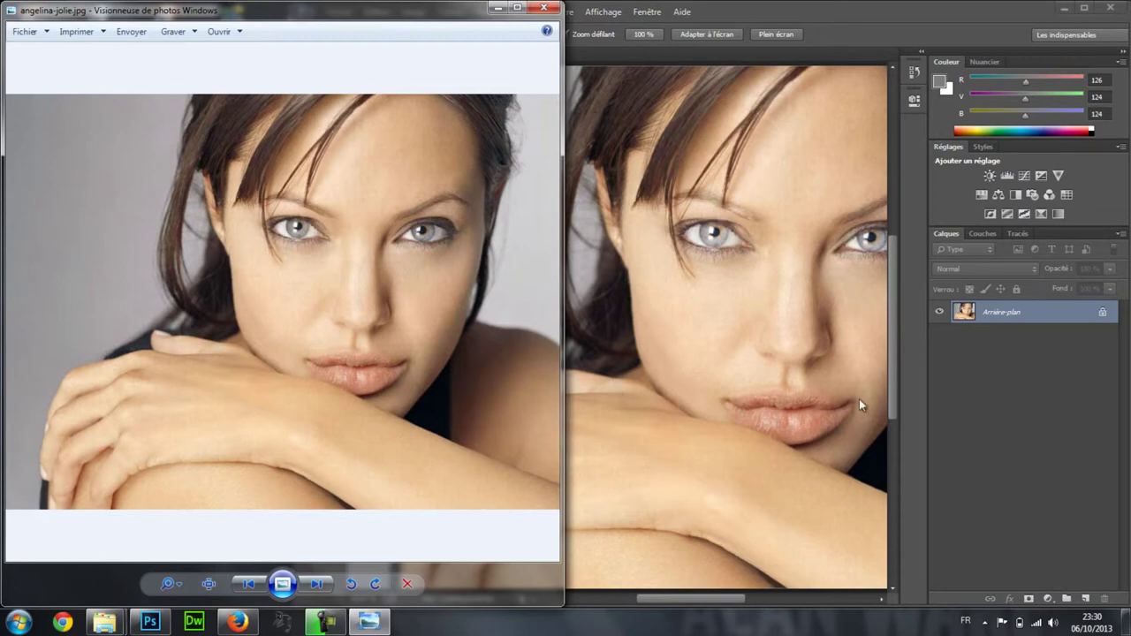
# Close Windows Photo Viewer and maximise the Photoshop window to fill the screen
pyautogui.click(731, 599)
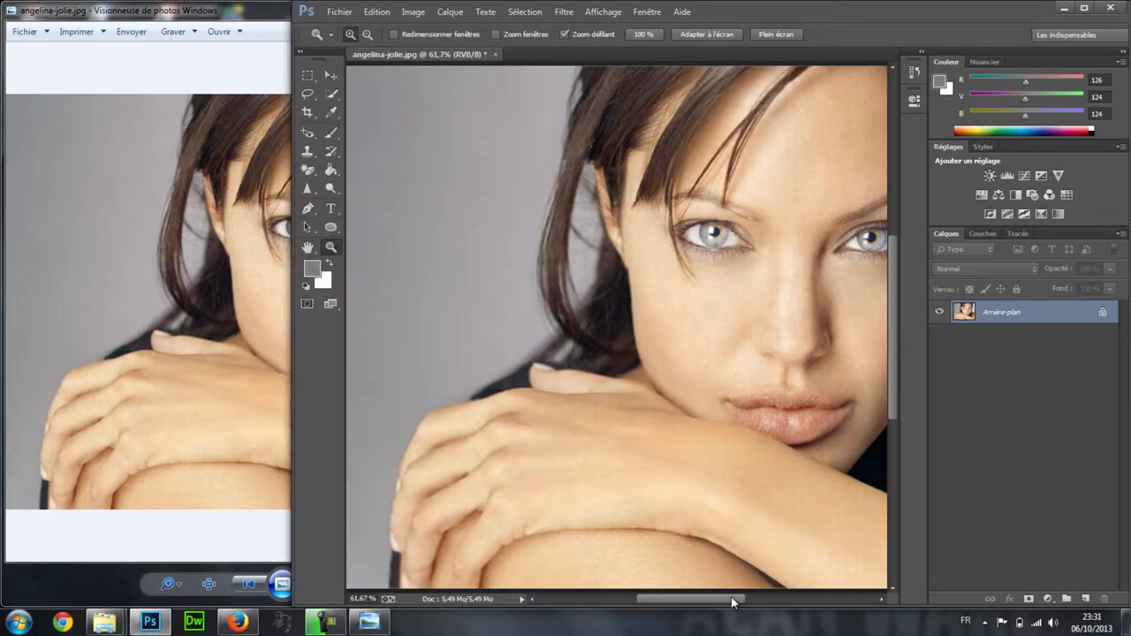
pyautogui.moveTo(741, 598); pyautogui.dragTo(817, 599)
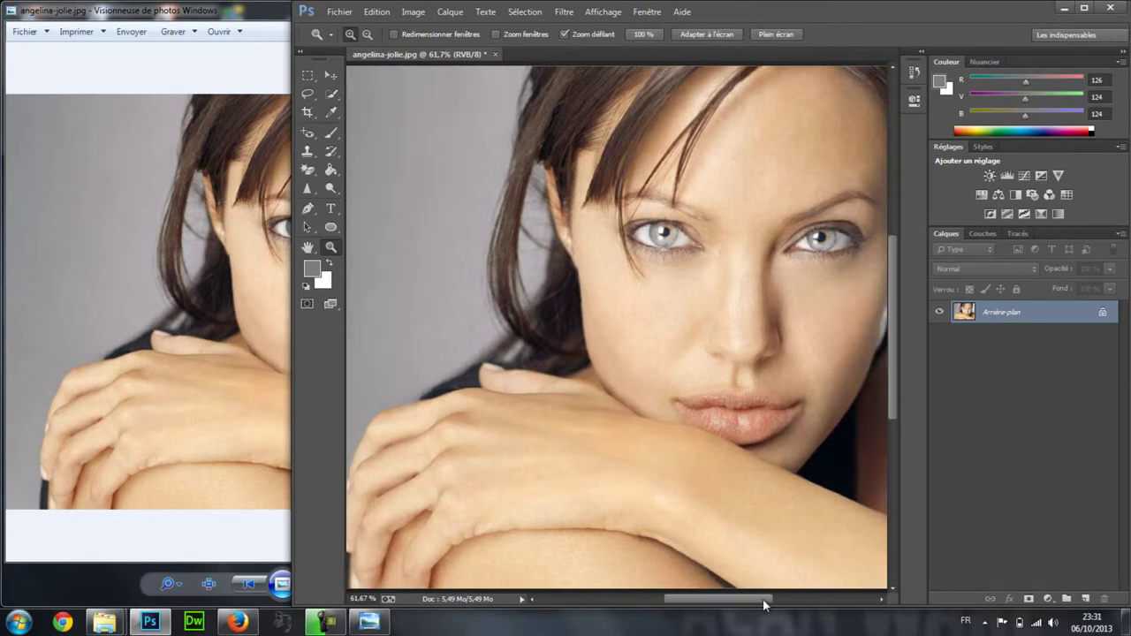
pyautogui.moveTo(783, 12); pyautogui.dragTo(969, 35)
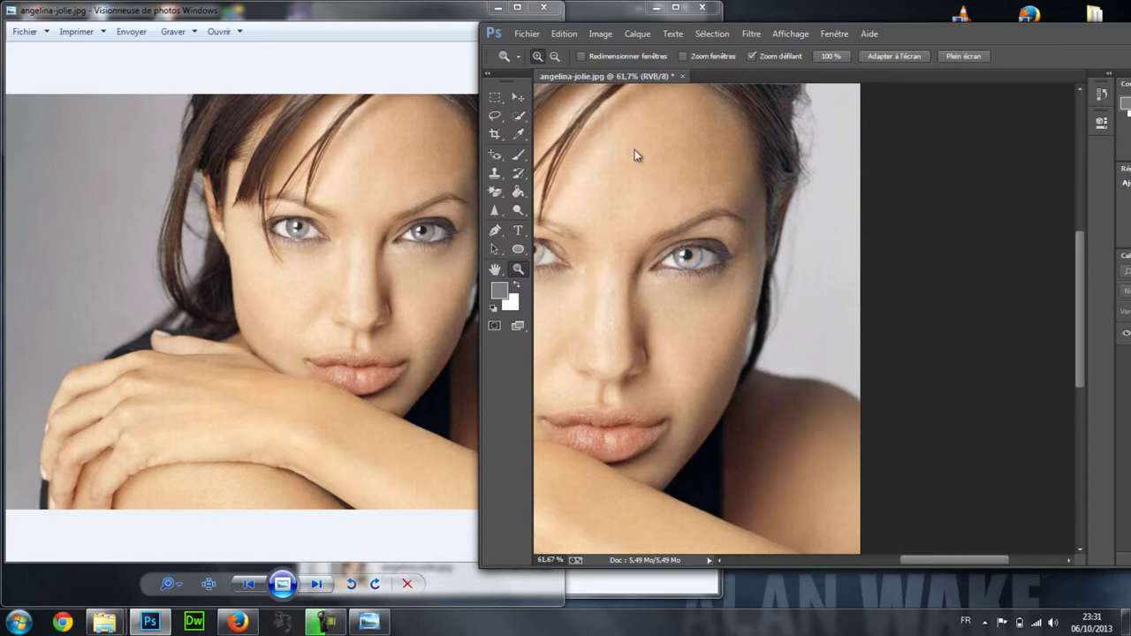
pyautogui.click(383, 19)
pyautogui.click(546, 10)
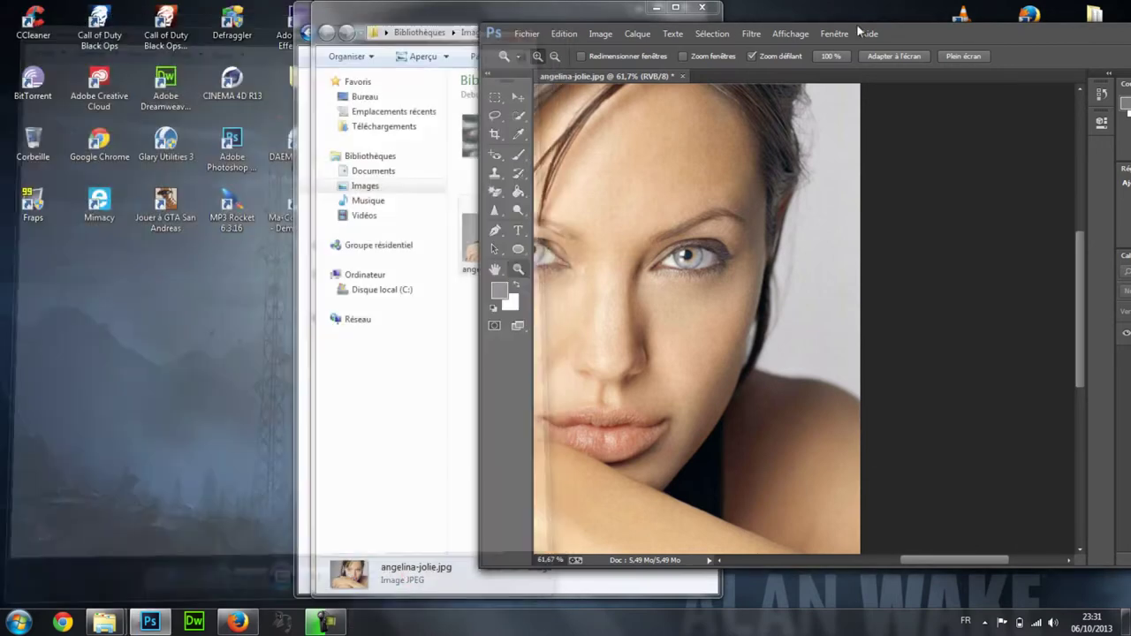
pyautogui.moveTo(1097, 26); pyautogui.dragTo(832, 38)
pyautogui.click(1008, 44)
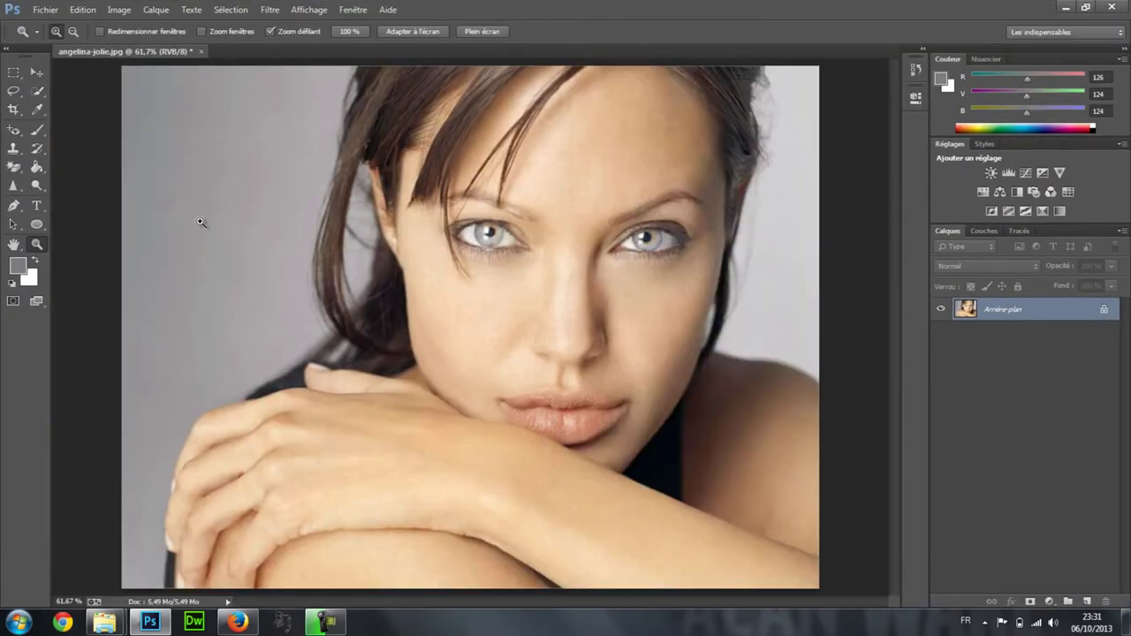
# Open the Filtre menu to reach the Rendu submenu with Halo
pyautogui.click(268, 10)
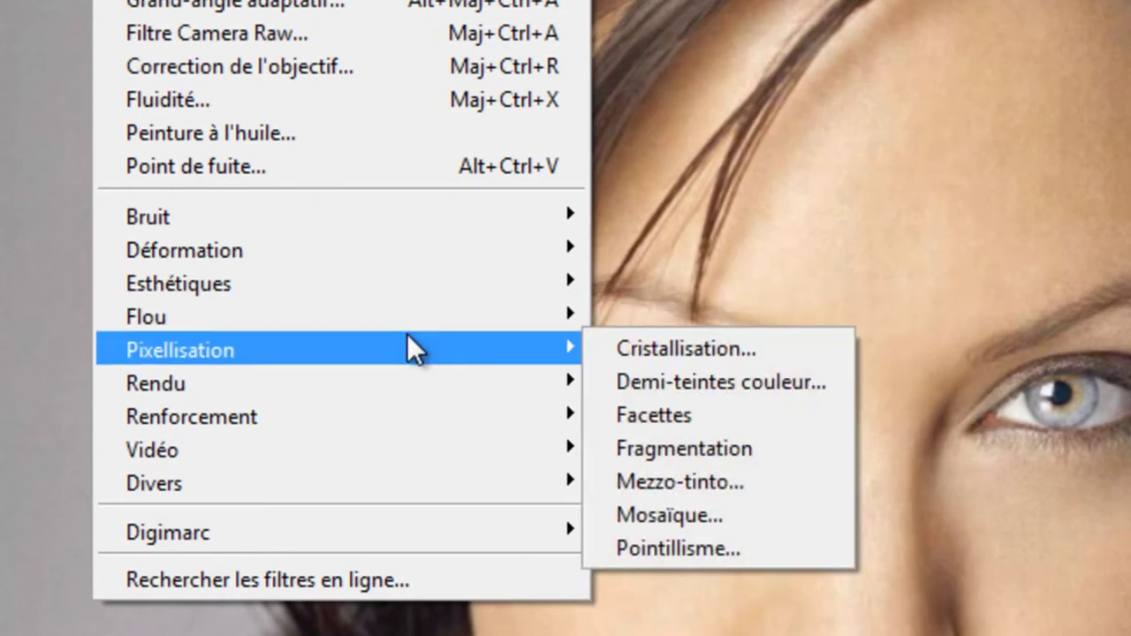
pyautogui.moveTo(265, 383)
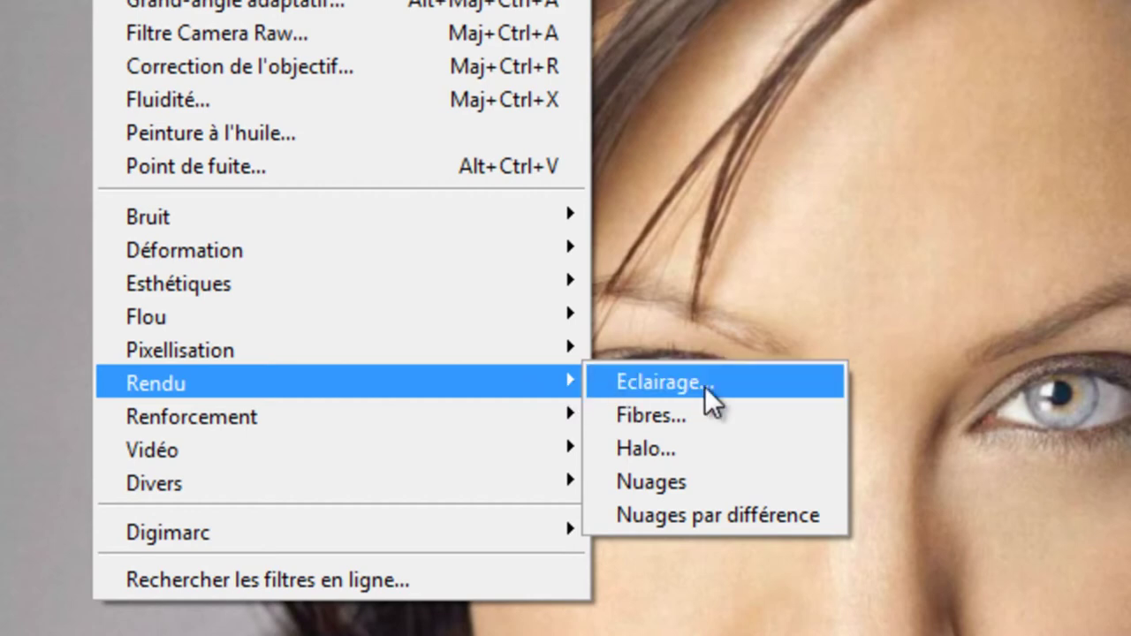
# Apply a Halo lens flare at 103% brightness, centred over the shoulder
pyautogui.click(747, 454)
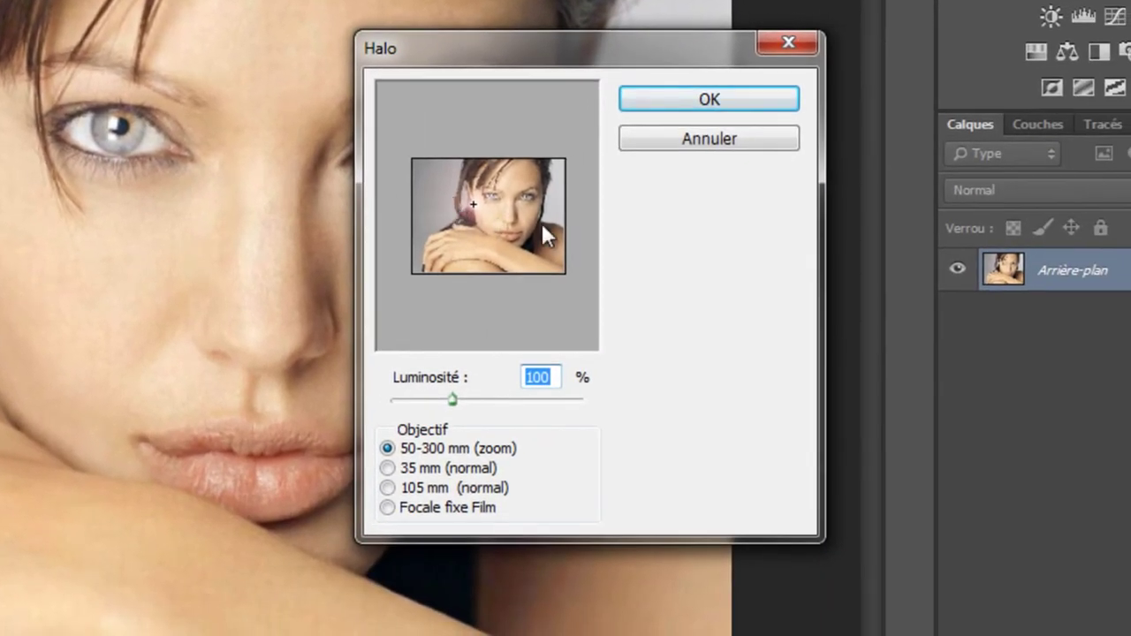
pyautogui.click(529, 191)
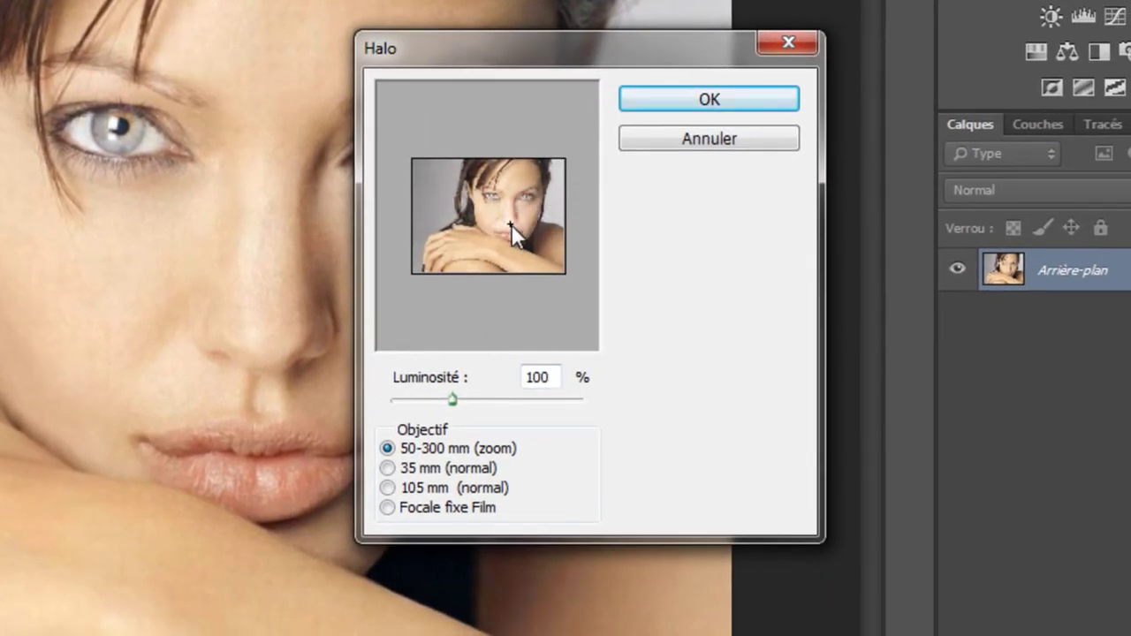
pyautogui.click(414, 196)
pyautogui.click(545, 181)
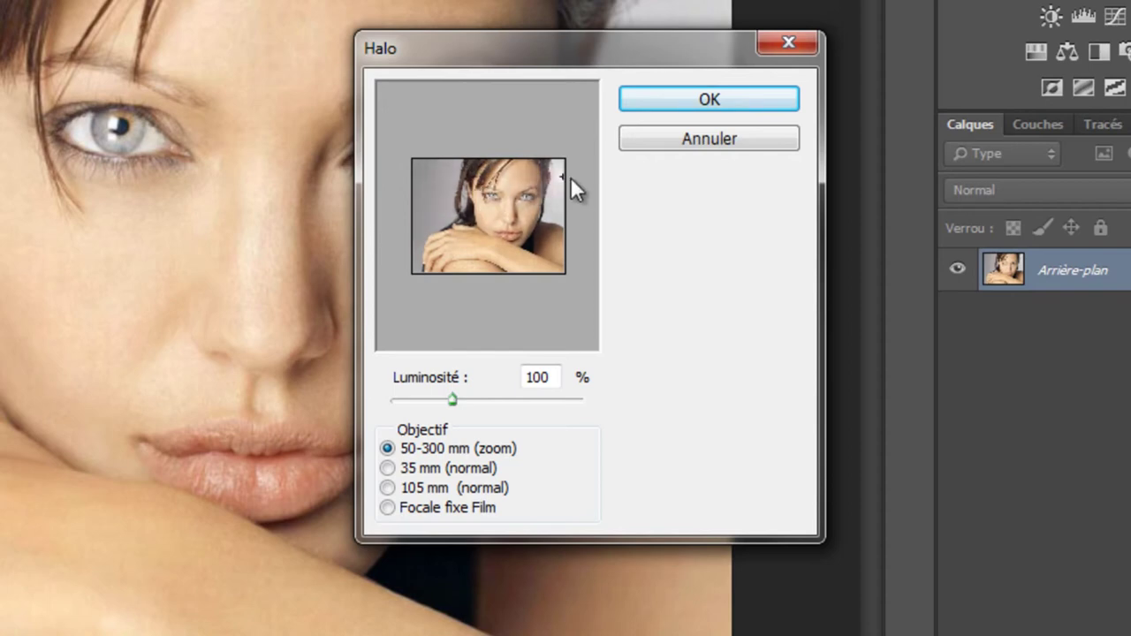
pyautogui.moveTo(451, 400); pyautogui.dragTo(492, 400)
pyautogui.moveTo(556, 190)
pyautogui.mouseDown()
pyautogui.moveTo(329, 153)
pyautogui.moveTo(565, 177)
pyautogui.mouseUp()
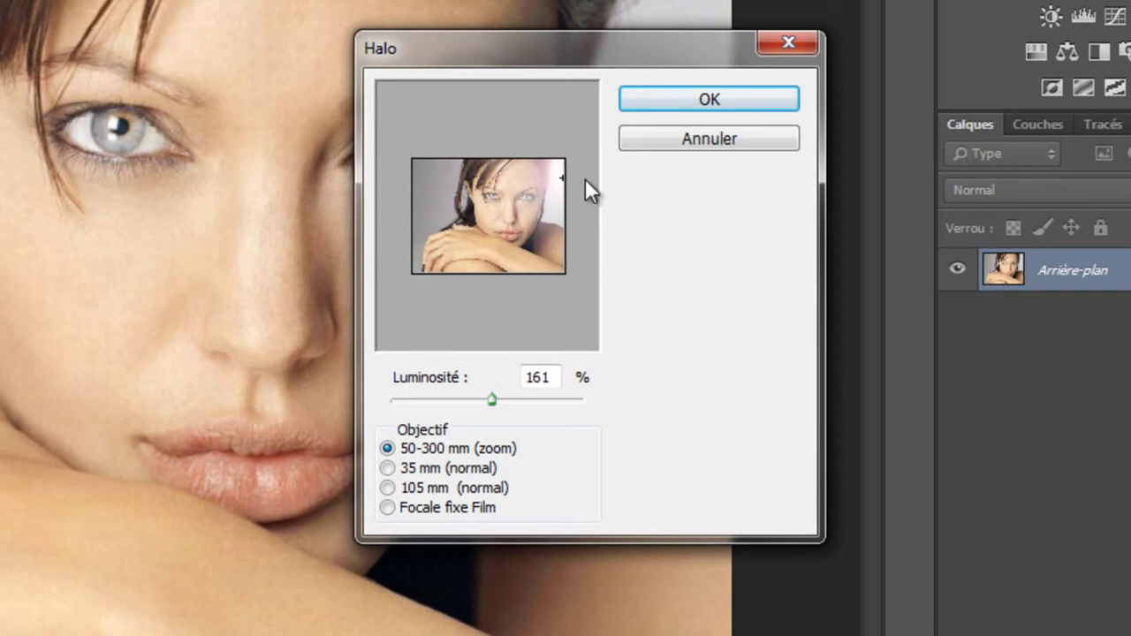
pyautogui.moveTo(563, 180)
pyautogui.mouseDown()
pyautogui.moveTo(502, 199)
pyautogui.moveTo(565, 189)
pyautogui.mouseUp()
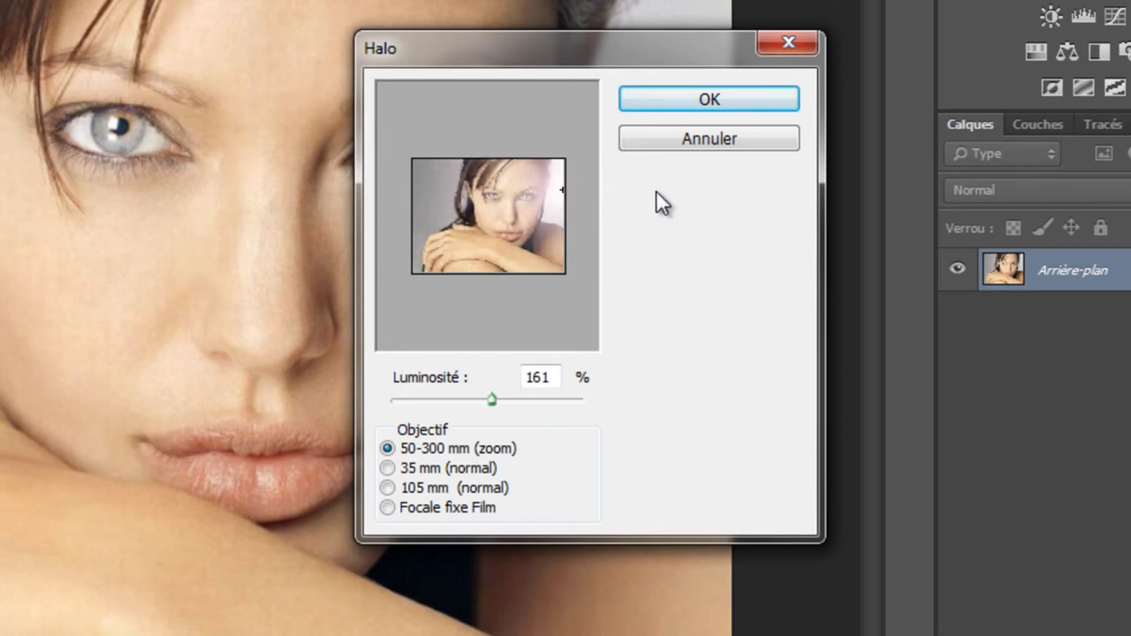
pyautogui.moveTo(656, 190); pyautogui.dragTo(625, 181)
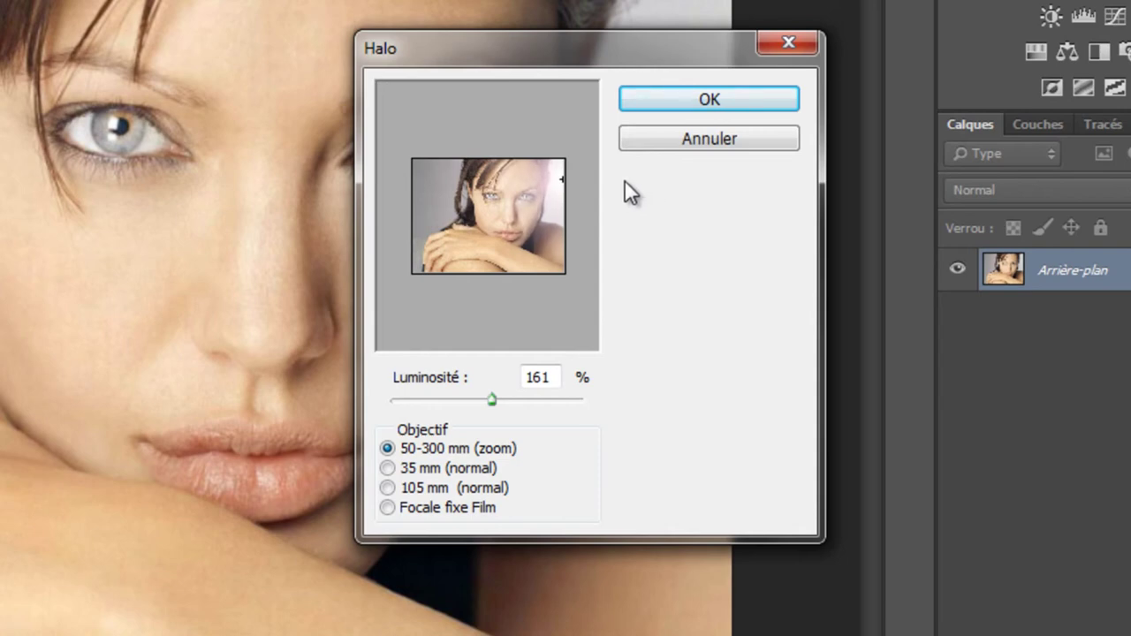
pyautogui.moveTo(492, 400); pyautogui.dragTo(453, 401)
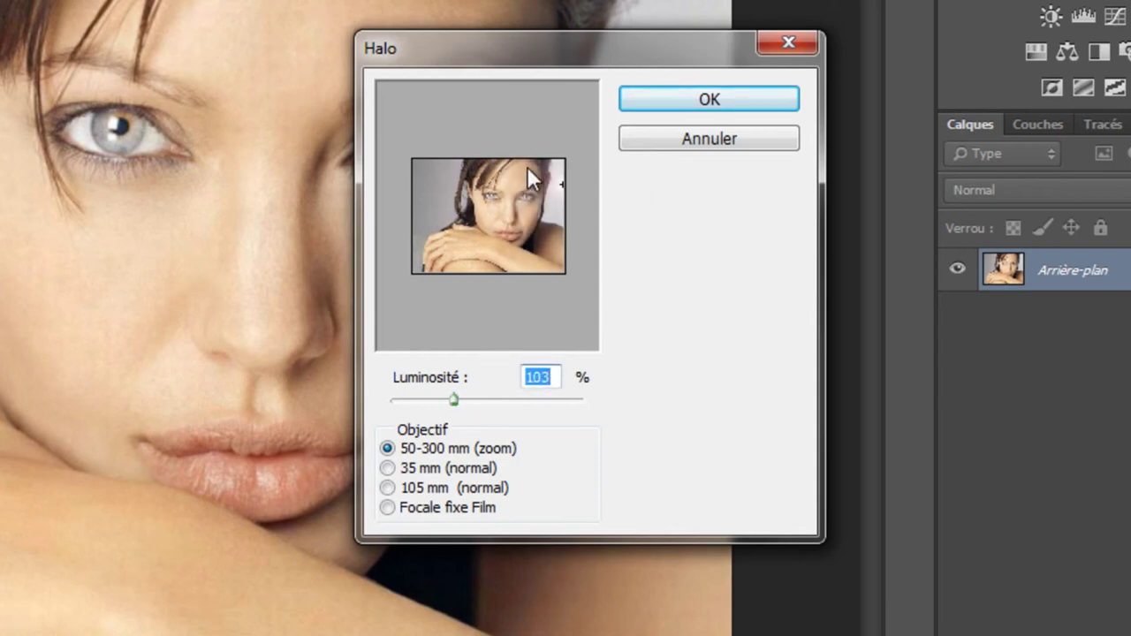
pyautogui.moveTo(528, 177)
pyautogui.mouseDown()
pyautogui.moveTo(551, 209)
pyautogui.moveTo(513, 222)
pyautogui.moveTo(497, 201)
pyautogui.moveTo(516, 182)
pyautogui.moveTo(521, 254)
pyautogui.mouseUp()
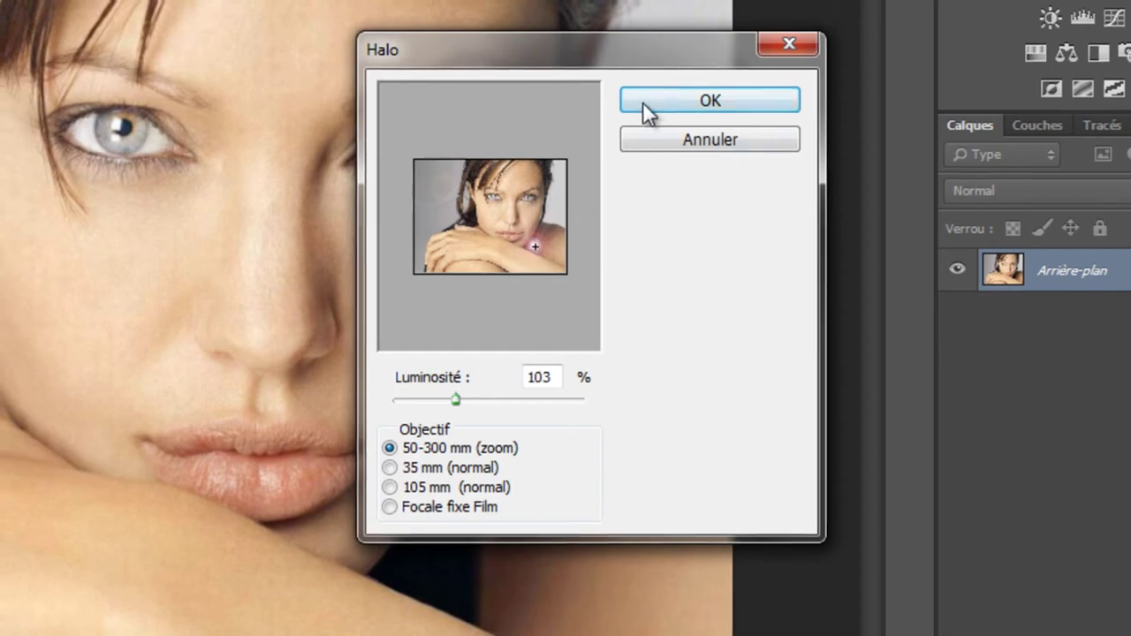
pyautogui.click(643, 101)
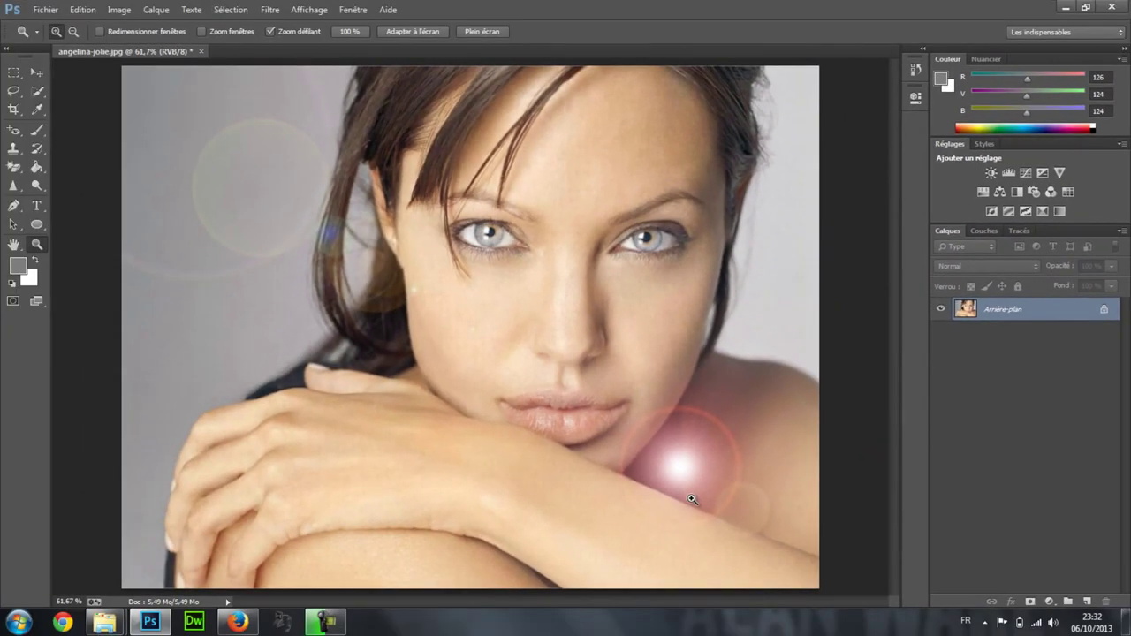